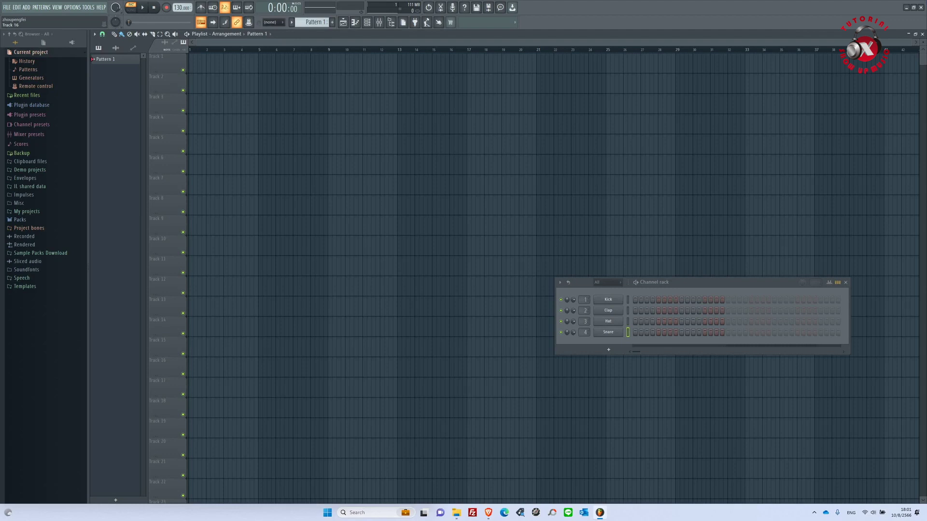
Set the project tempo to 150 BPM and add a Serum instrument channel to the channel rack.
left_click_drag(179, 8, 180, 3)
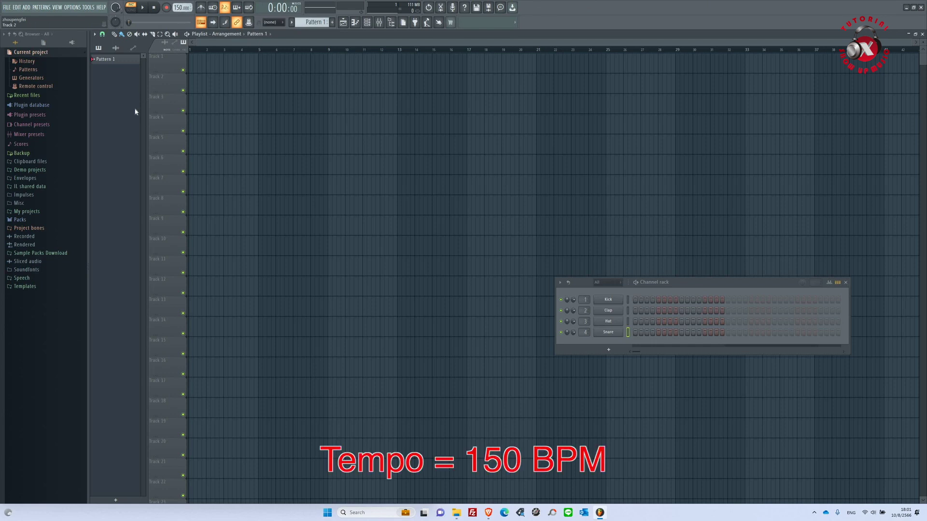
left_click(608, 349)
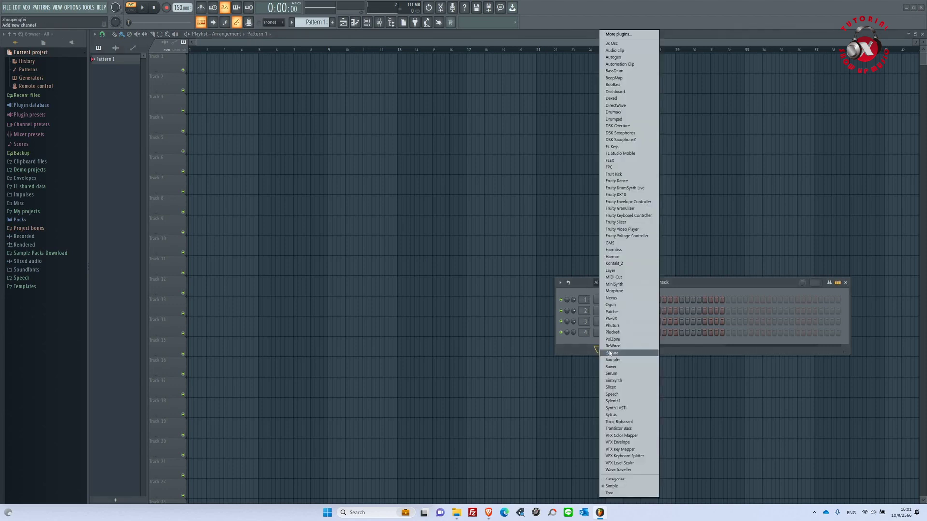
left_click(621, 374)
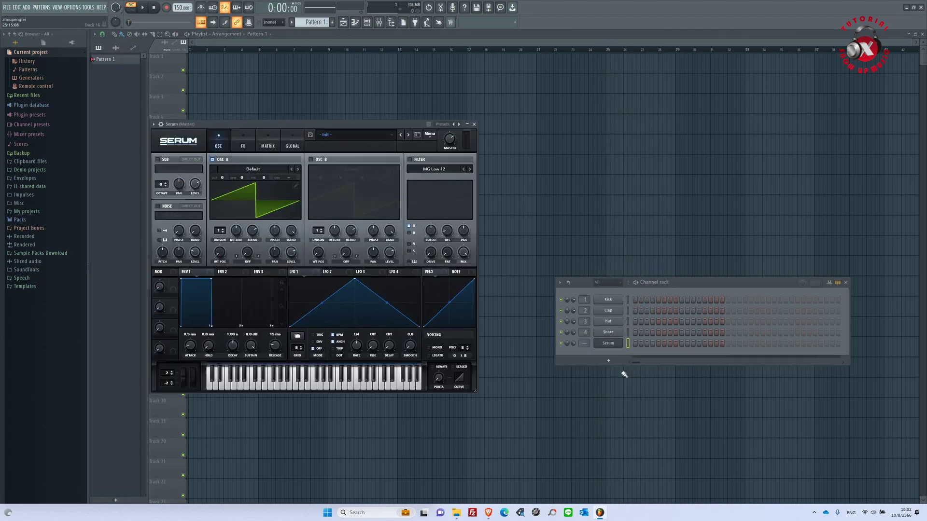
Paste the copied melody into the Serum channel's piano roll and play it through.
right_click(615, 346)
left_click(636, 343)
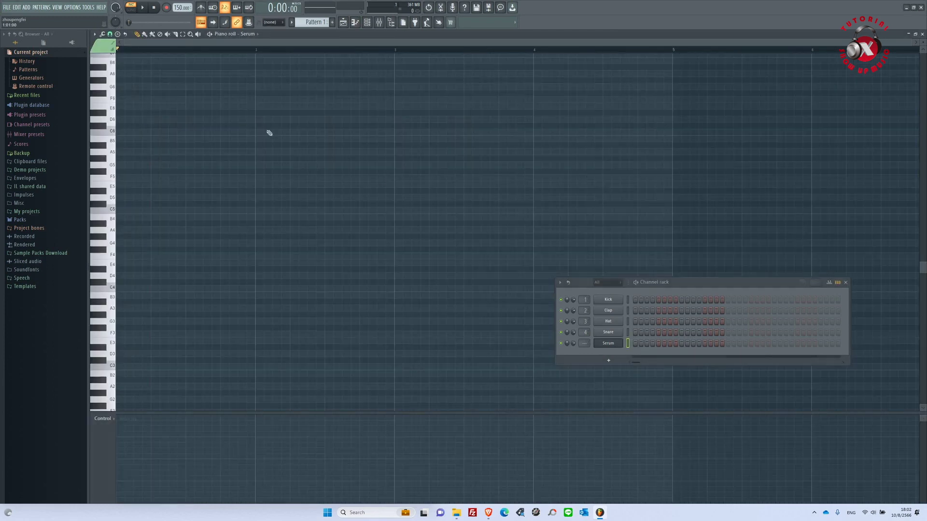
key("ctrl+v")
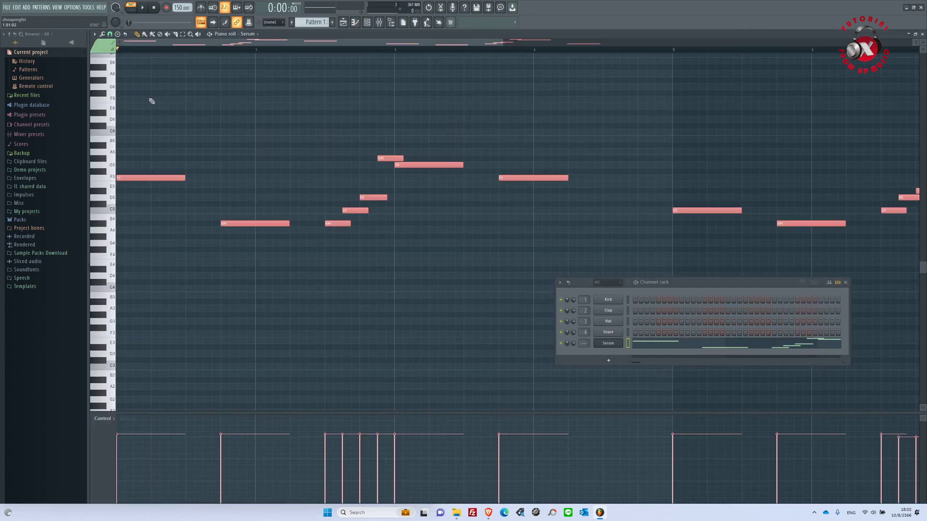
scroll(152, 101, "down", 3)
key("space")
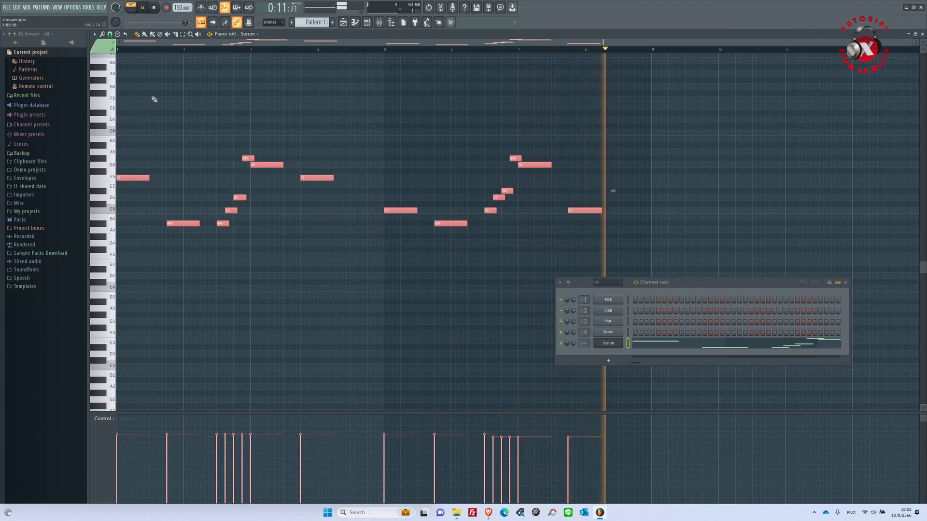
key("space")
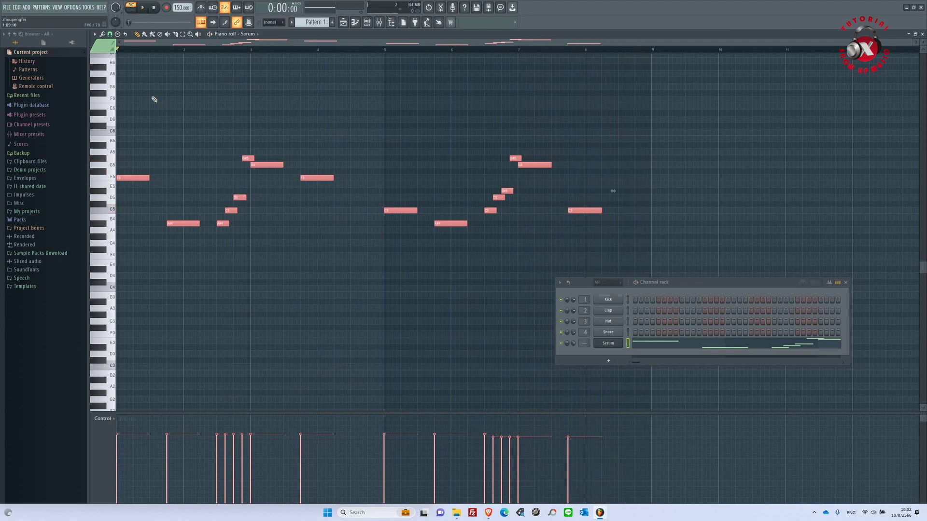
Set Serum's oscillator A to octave +2, 8 unison voices and a detune of 0.09.
left_click(608, 344)
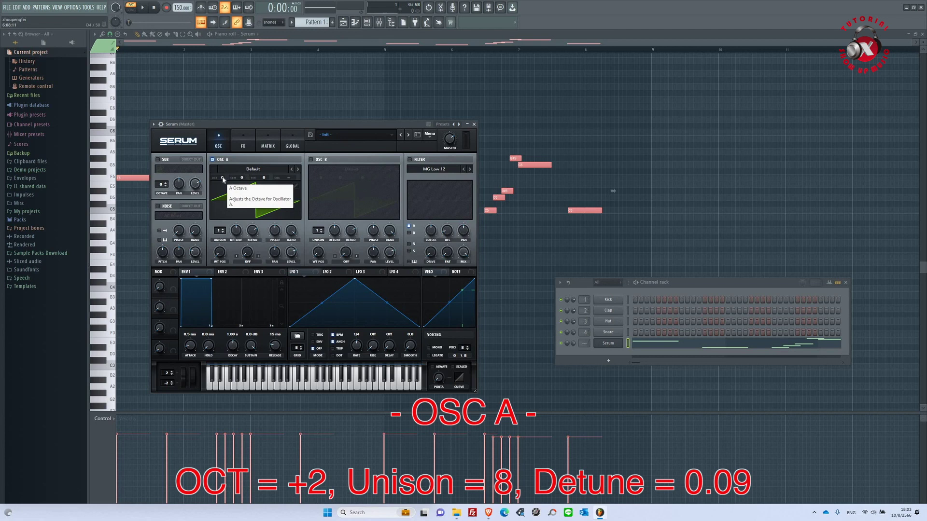
left_click_drag(223, 179, 226, 171)
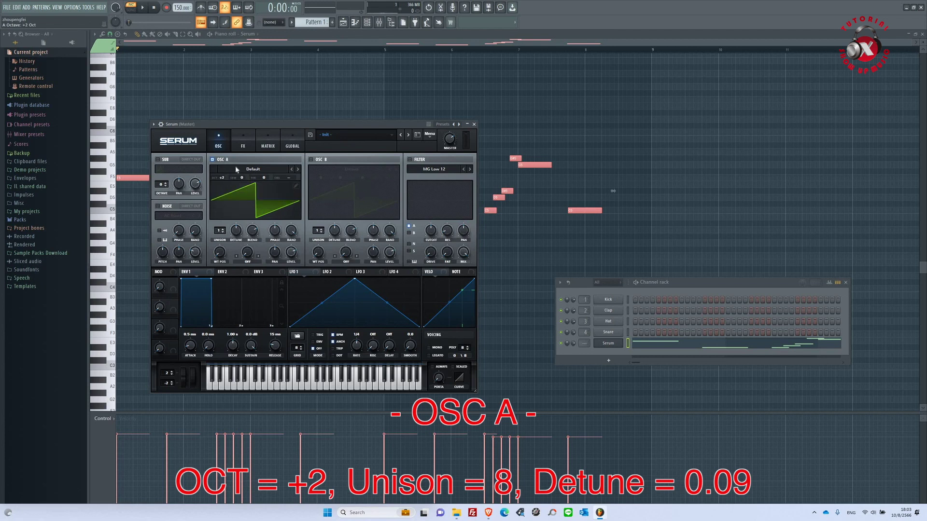
left_click_drag(219, 235, 222, 191)
left_click_drag(236, 229, 230, 239)
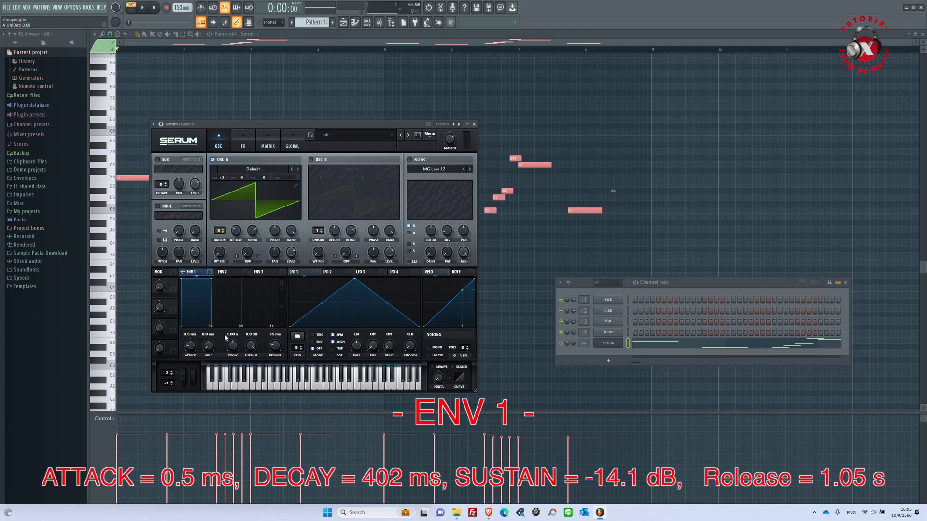
Shape Envelope 1 with decay 402 ms, sustain -14.1 dB and release 1.05 s, and audition the melody.
left_click_drag(232, 345, 252, 395)
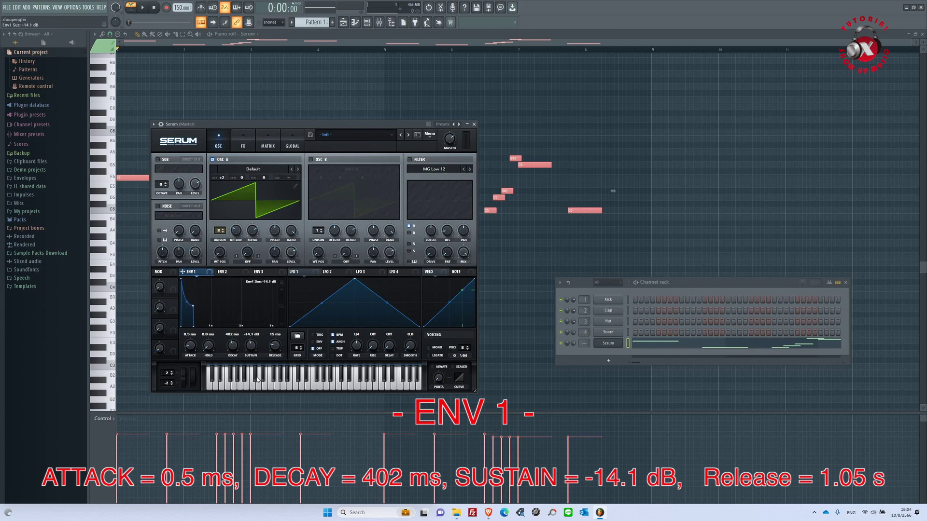
mouse_move(275, 348)
mouse_move(278, 342)
left_mouse_down()
mouse_move(287, 336)
mouse_move(279, 343)
left_mouse_up()
key("space")
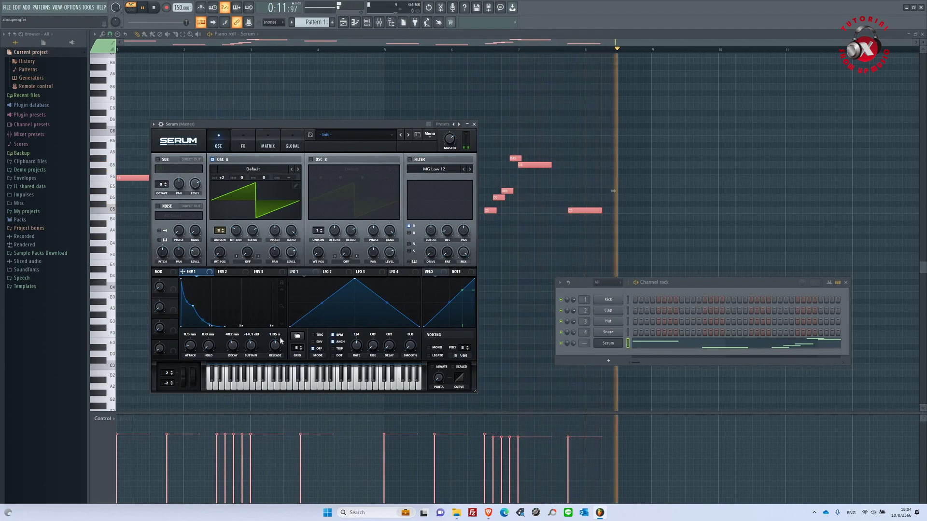
key("space")
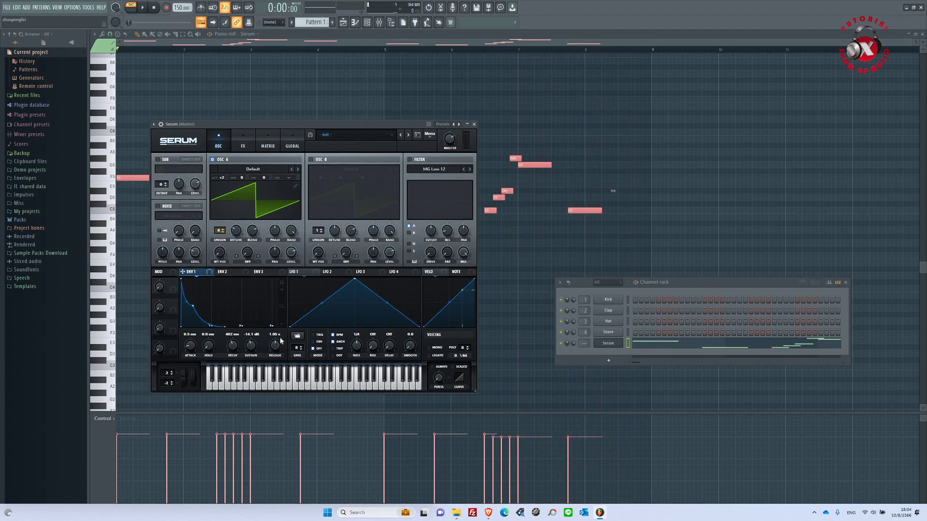
Enable Serum's EQ effect and make its high band a low-pass at 2167 Hz with Q 43% and gain 0.0 dB.
left_click(243, 146)
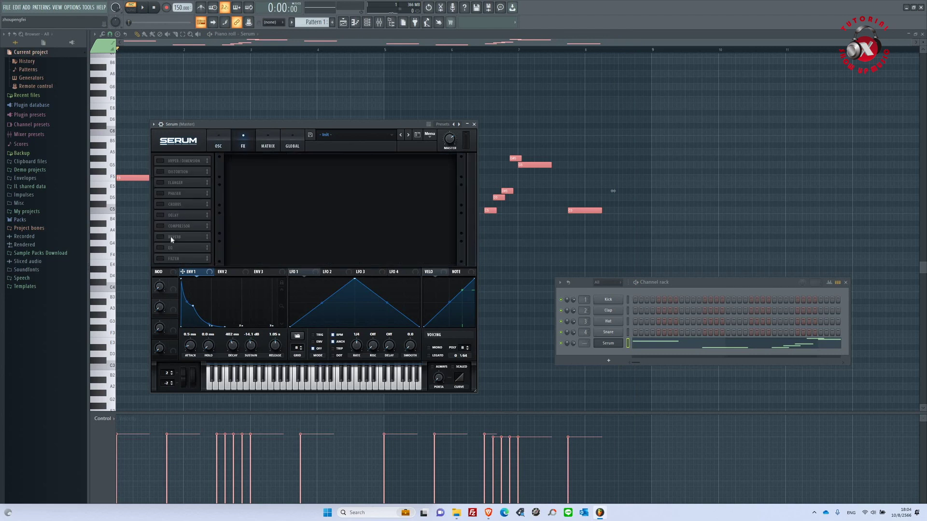
left_click(160, 248)
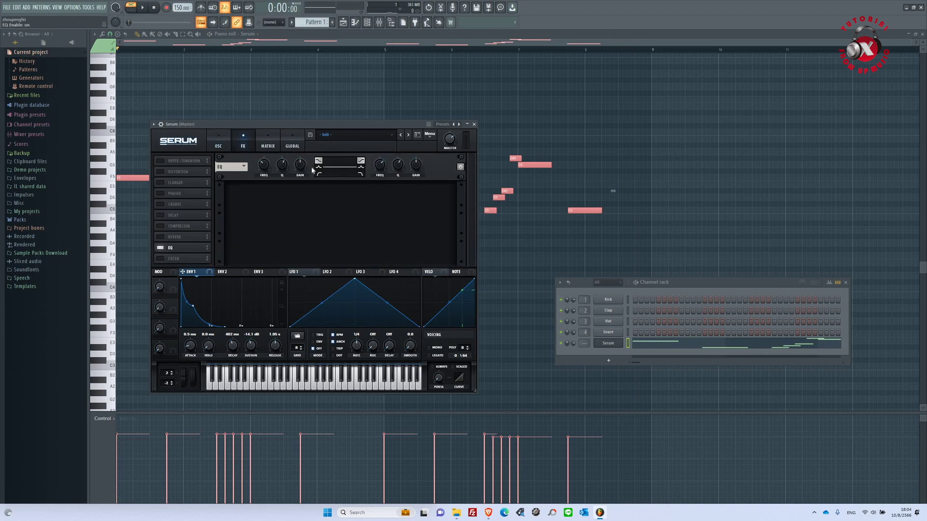
left_click(360, 175)
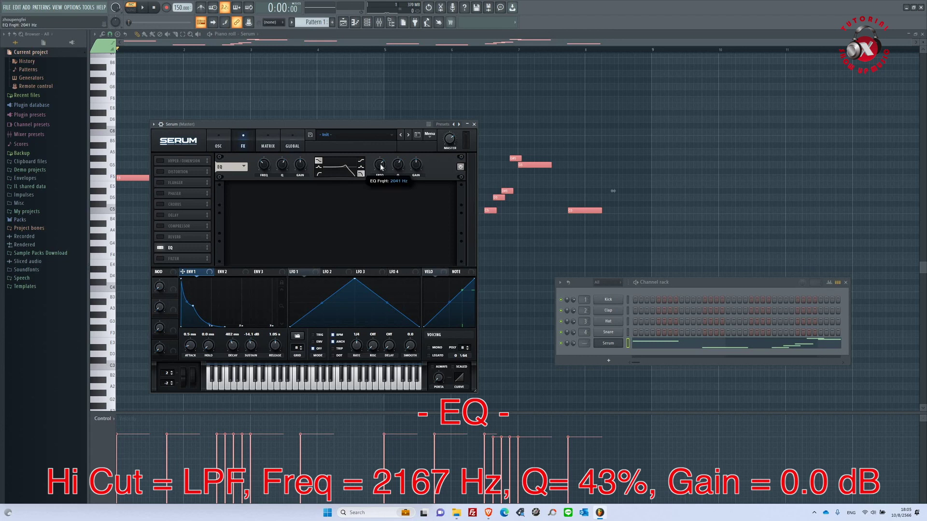
left_click_drag(383, 166, 395, 173)
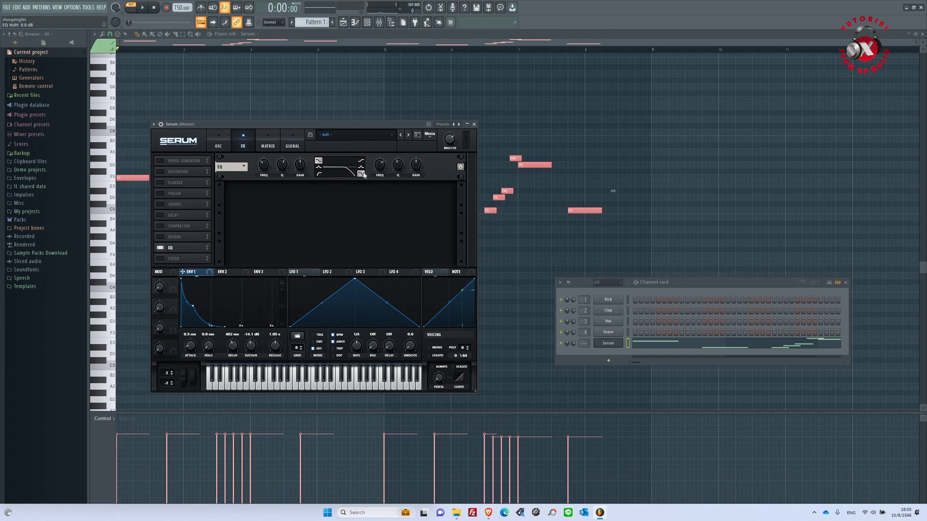
Enable Serum's Hall reverb with size 43%, decay 5 s, high cut 20% and mix 55%, and audition the melody.
left_click(160, 237)
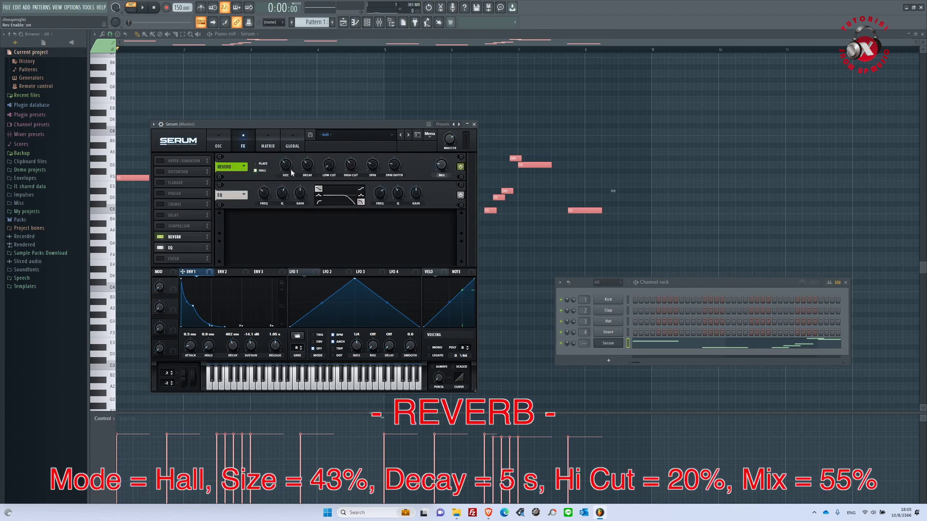
left_click_drag(285, 167, 287, 163)
left_click(306, 166)
left_click(350, 166)
mouse_move(442, 165)
left_click_drag(443, 140, 443, 142)
key("space")
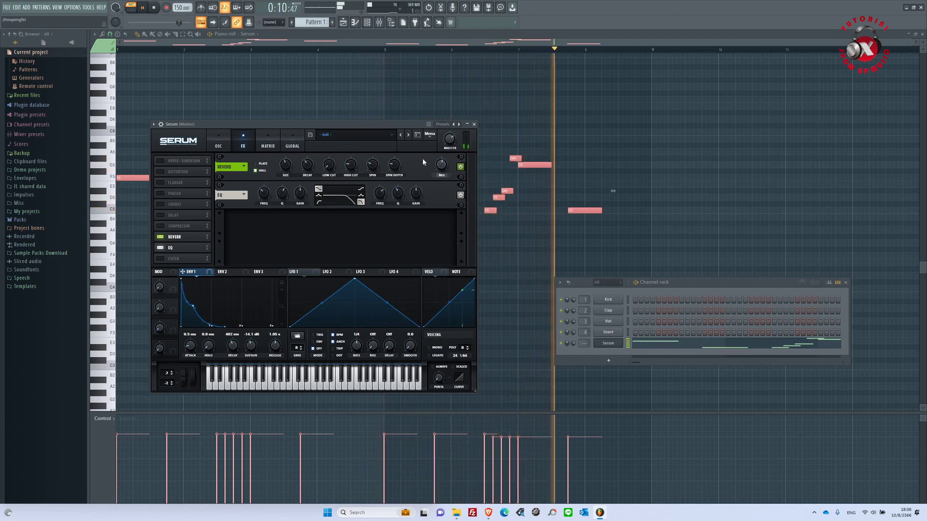
key("space")
Enable Serum's filter as MG Low 24 with cutoff 80 Hz and resonance 0%.
left_click(220, 145)
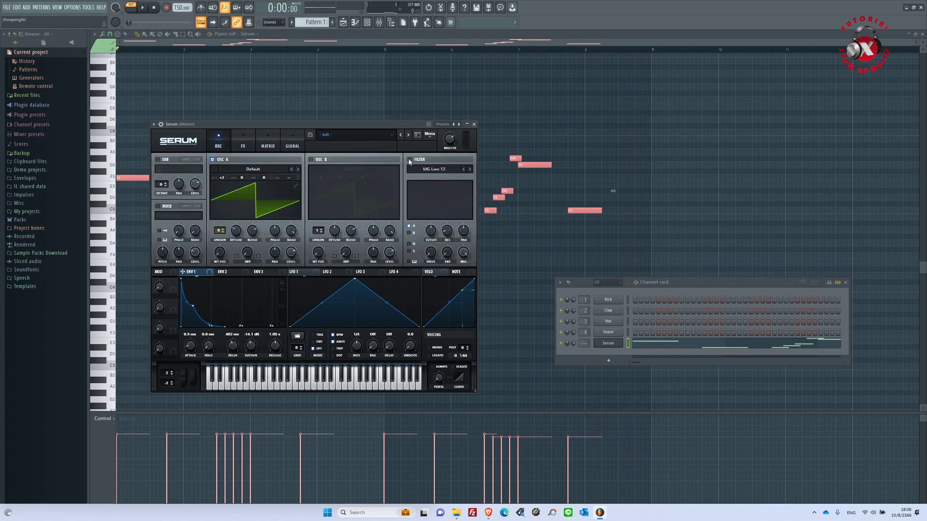
left_click(409, 160)
left_click(470, 170)
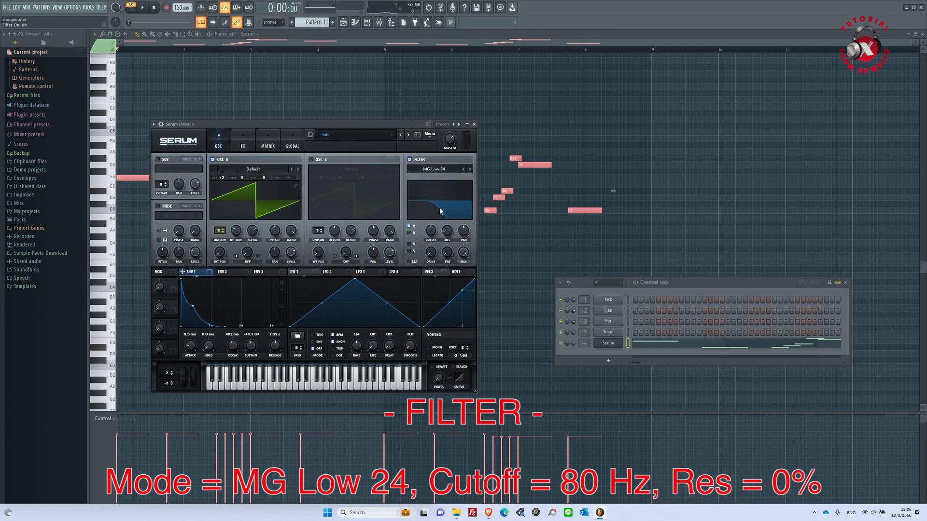
mouse_move(431, 231)
left_mouse_down()
mouse_move(427, 244)
mouse_move(442, 244)
left_mouse_up()
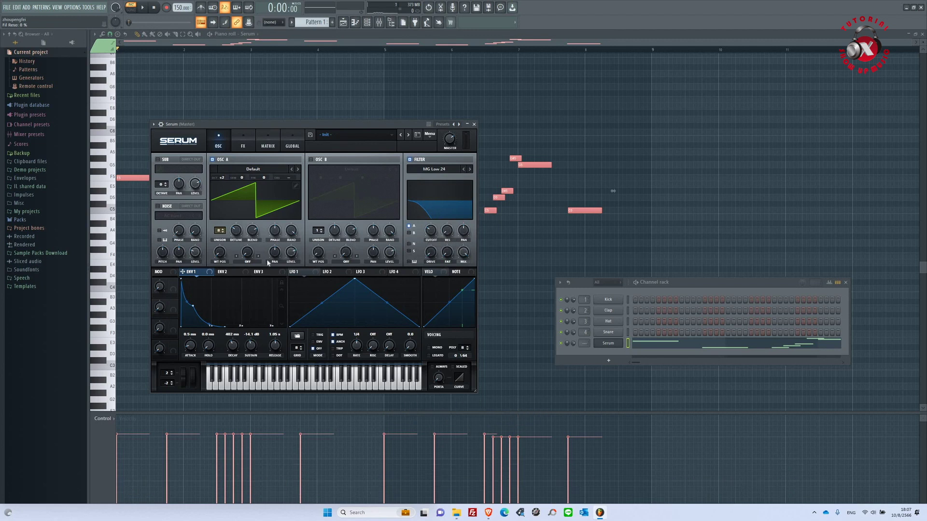
Set Envelope 2's decay to 632 ms and its sustain to 0%.
left_click(227, 272)
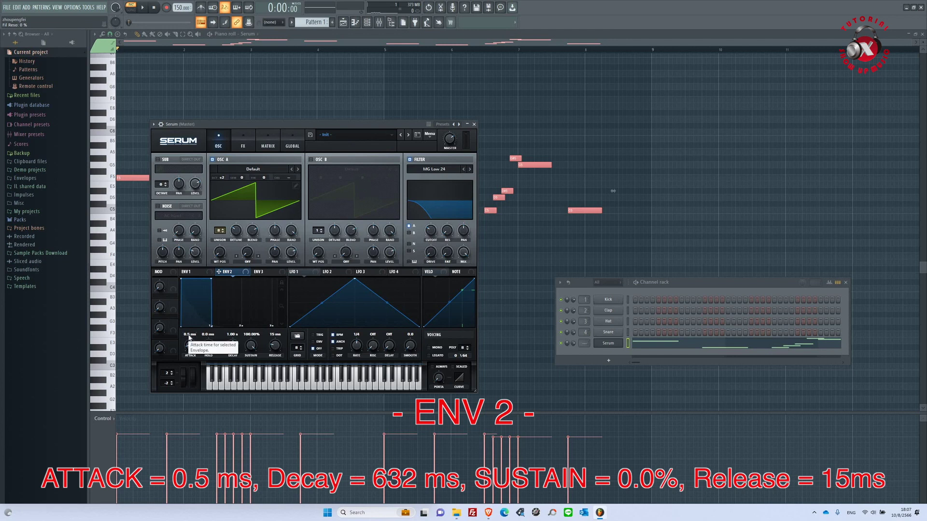
left_click_drag(233, 345, 233, 345)
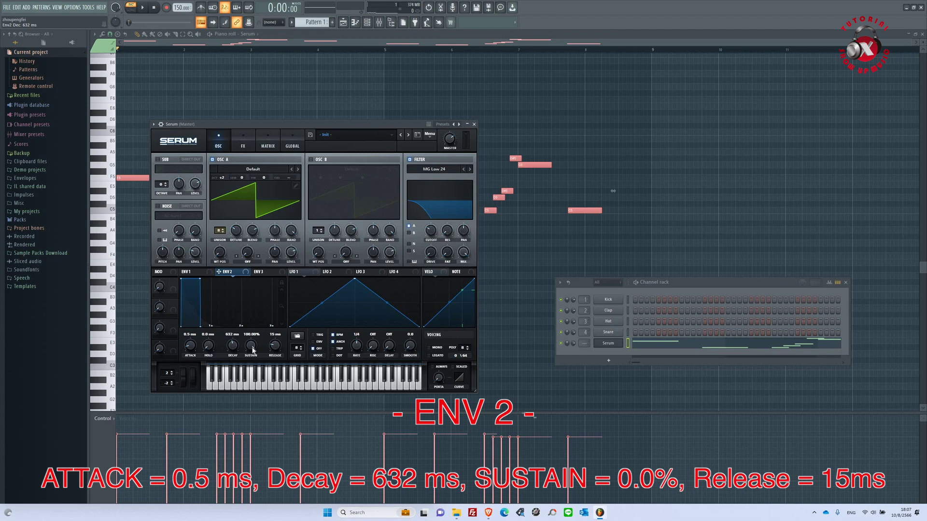
left_click_drag(251, 345, 244, 463)
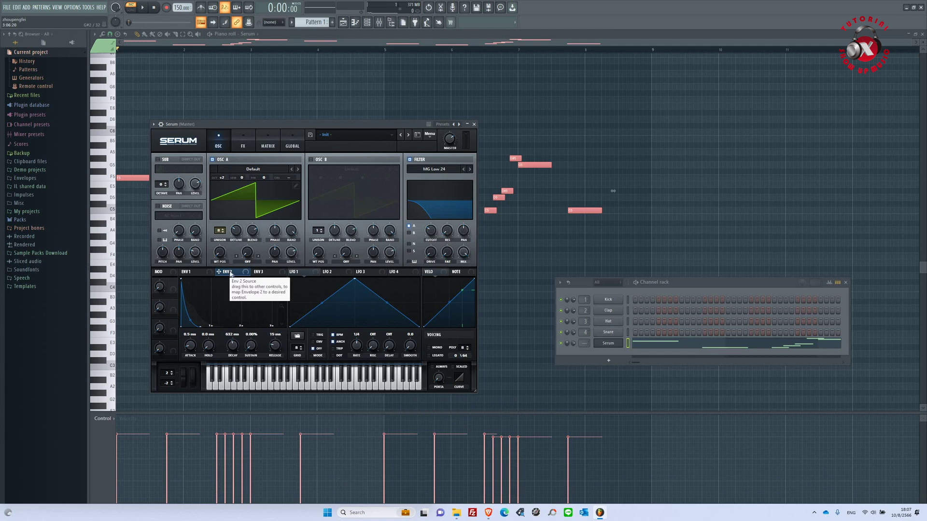
Map Envelope 2 to the filter cutoff with amount 61 and to the filter resonance, and audition the melody.
left_click_drag(418, 239, 430, 231)
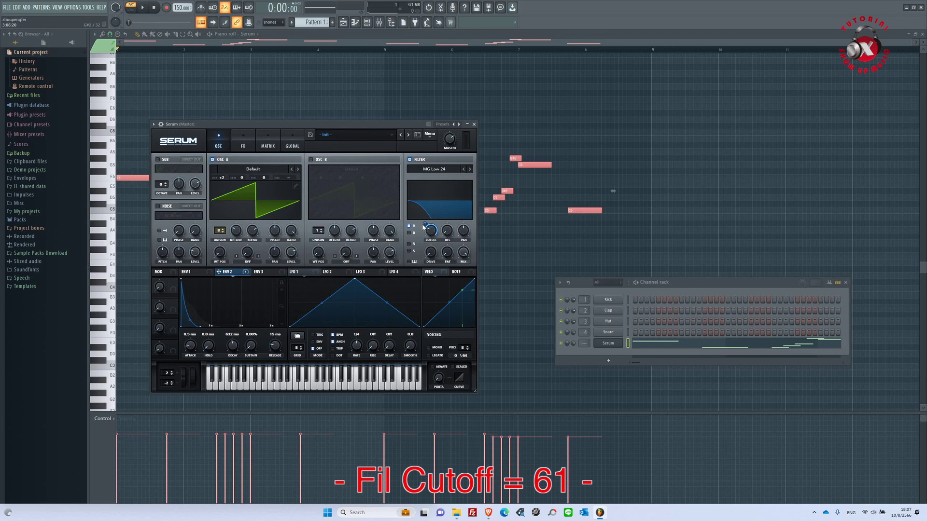
left_click_drag(423, 225, 422, 230)
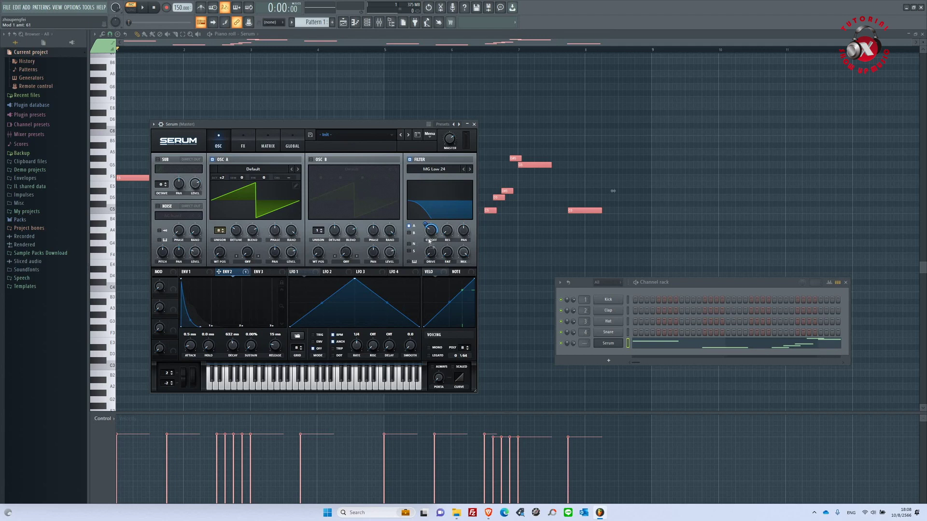
left_click_drag(448, 233, 435, 251)
key("space")
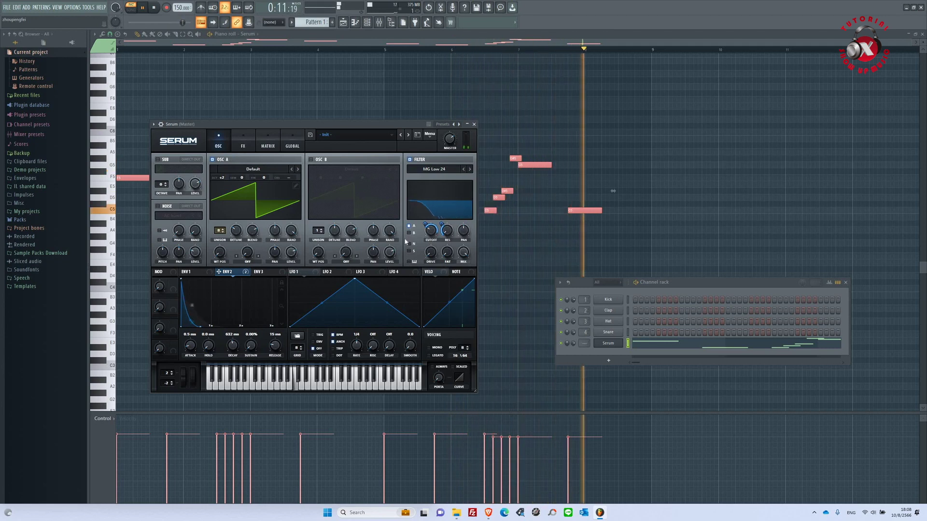
key("space")
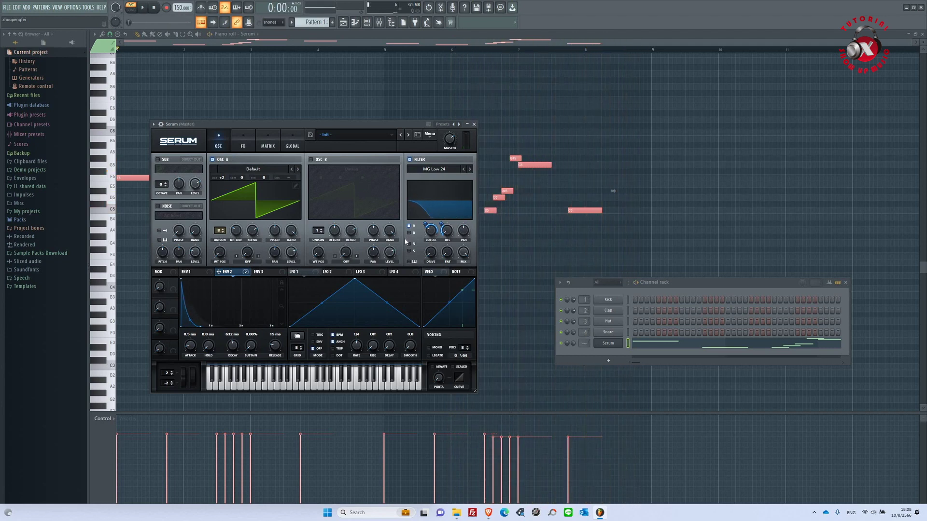